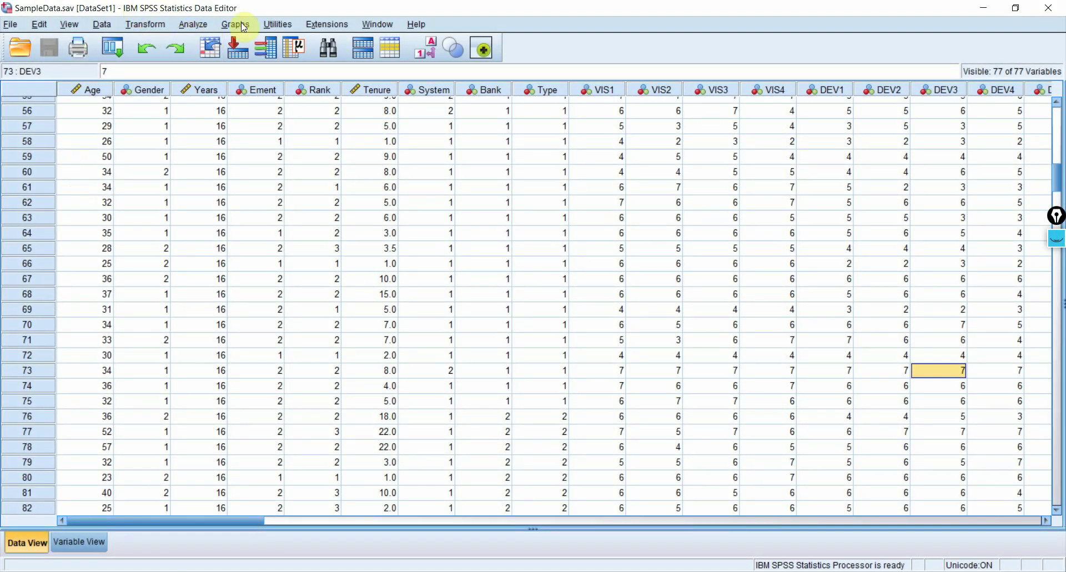
Open the Frequencies dialog from Analyze > Descriptive Statistics
{"action": "left_click", "coordinate": [193, 24]}
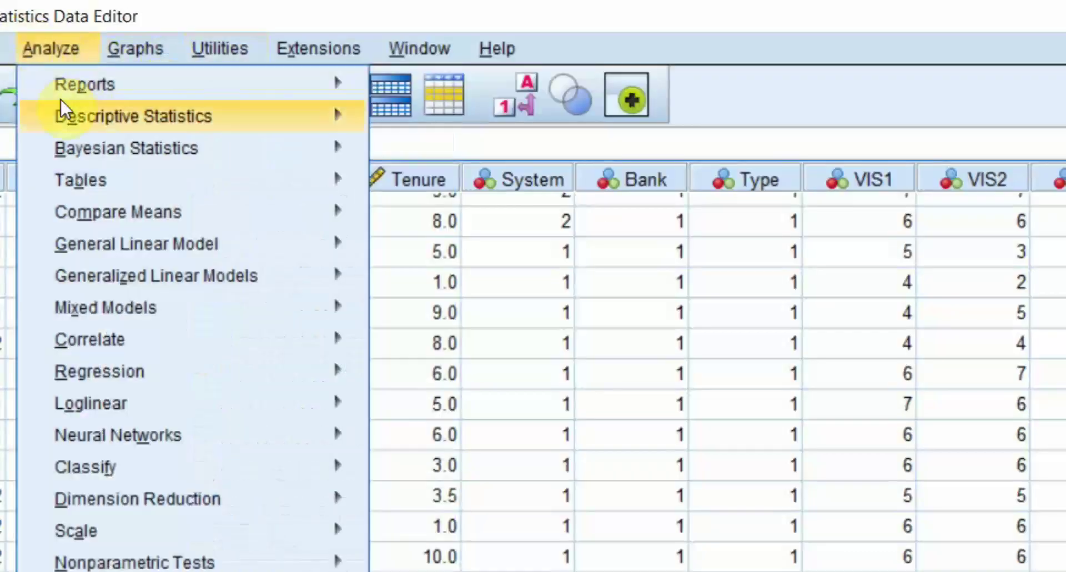
{"action": "mouse_move", "coordinate": [64, 108]}
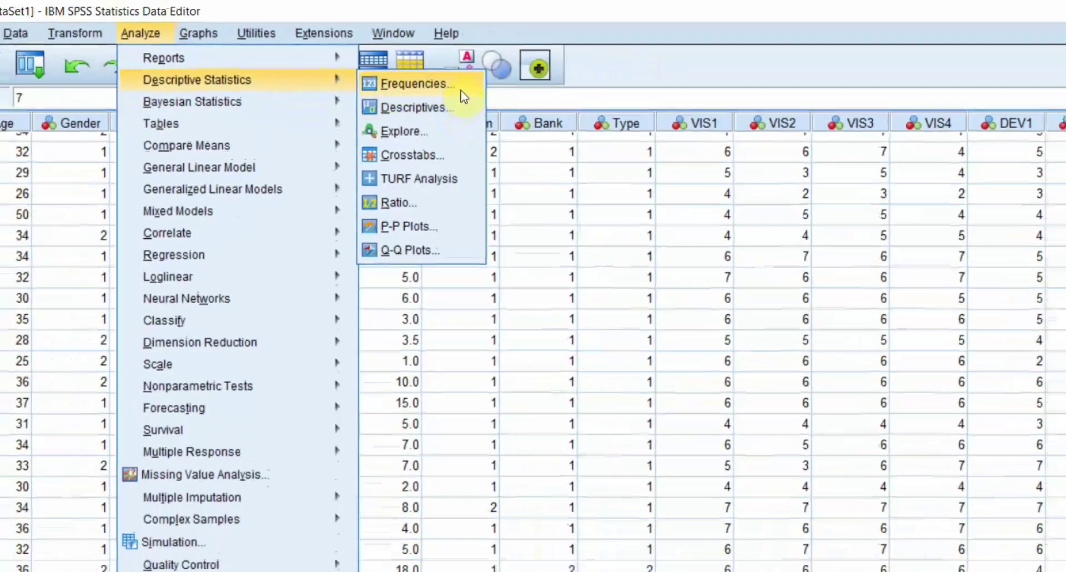
{"action": "left_click", "coordinate": [521, 122]}
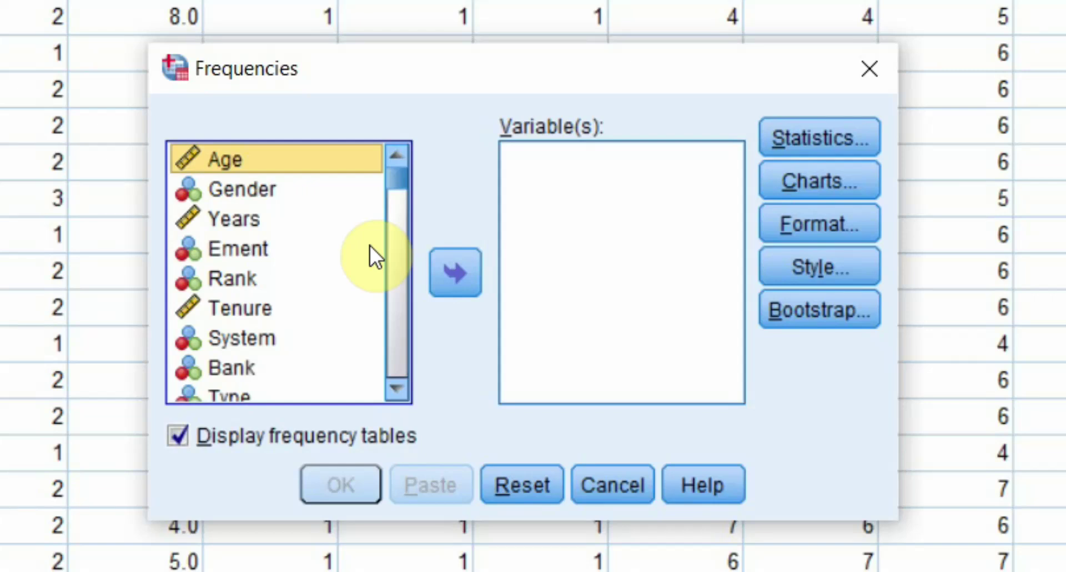
Move Gender and Age into the Frequencies variable list, then select System
{"action": "left_click", "coordinate": [245, 188]}
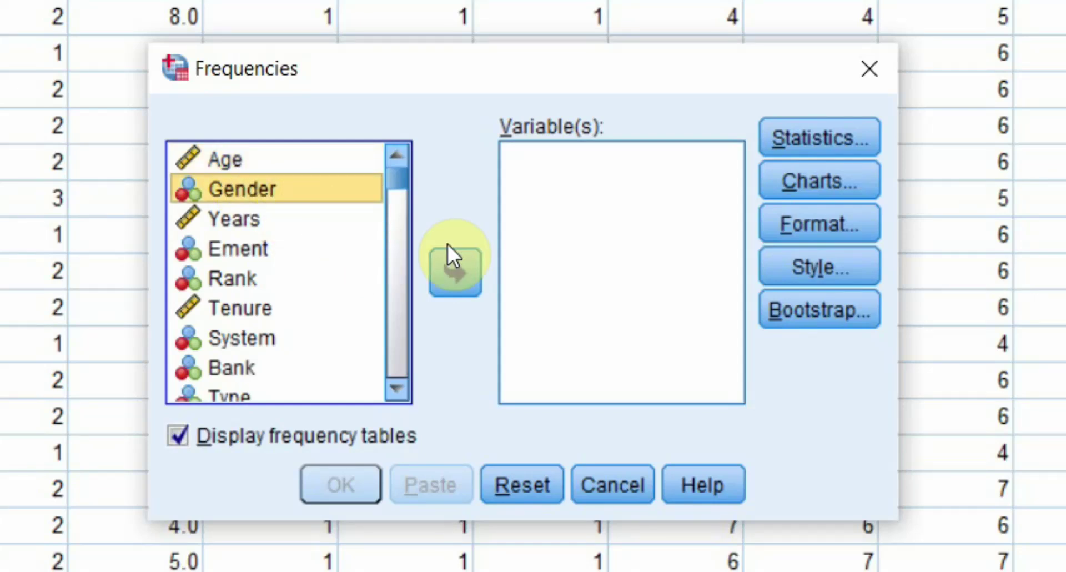
{"action": "left_click", "coordinate": [453, 257]}
{"action": "left_click", "coordinate": [222, 156]}
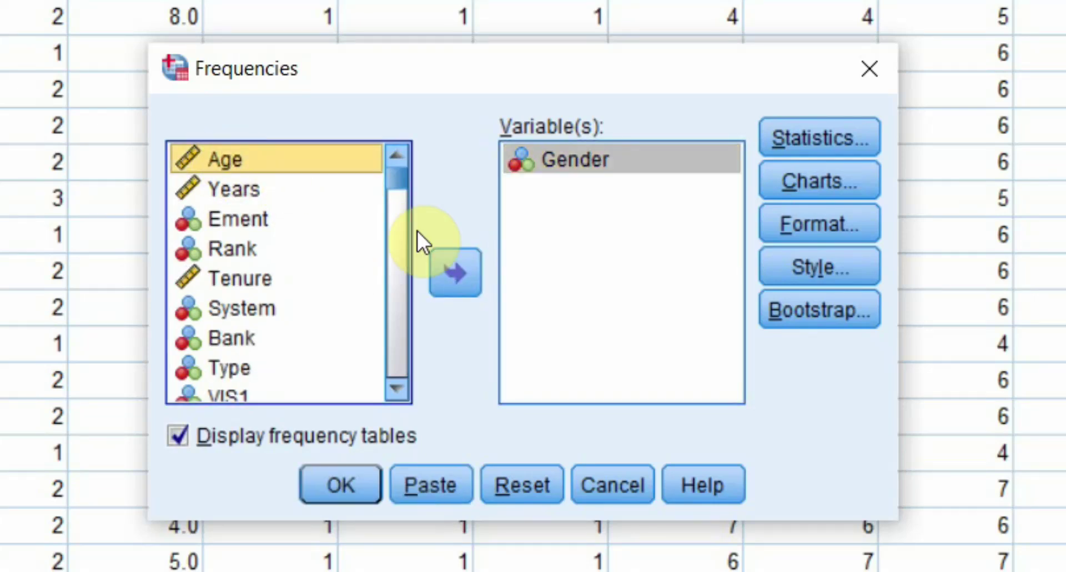
{"action": "left_click", "coordinate": [457, 266]}
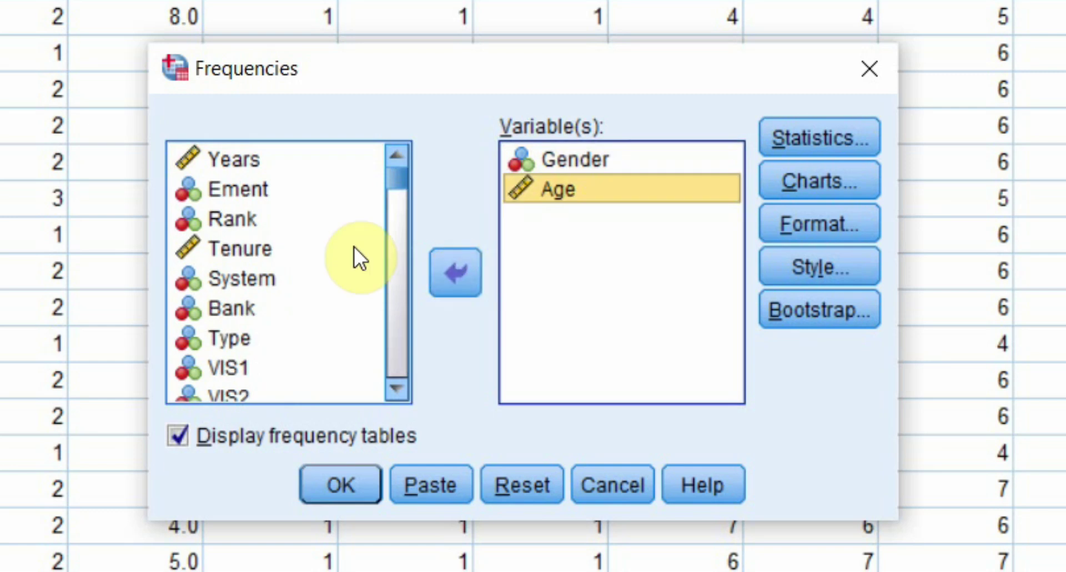
{"action": "left_click", "coordinate": [265, 278]}
Add System and request mean, median, mode, standard deviation, minimum and maximum, with no charts
{"action": "left_click", "coordinate": [457, 281]}
{"action": "left_click", "coordinate": [809, 140]}
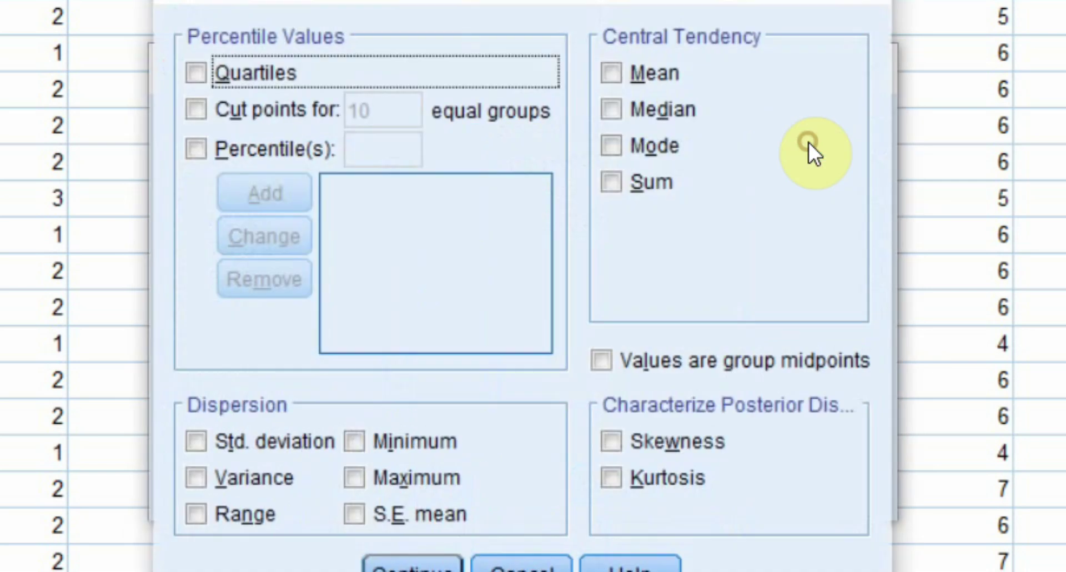
{"action": "left_click", "coordinate": [618, 75]}
{"action": "left_click", "coordinate": [616, 111]}
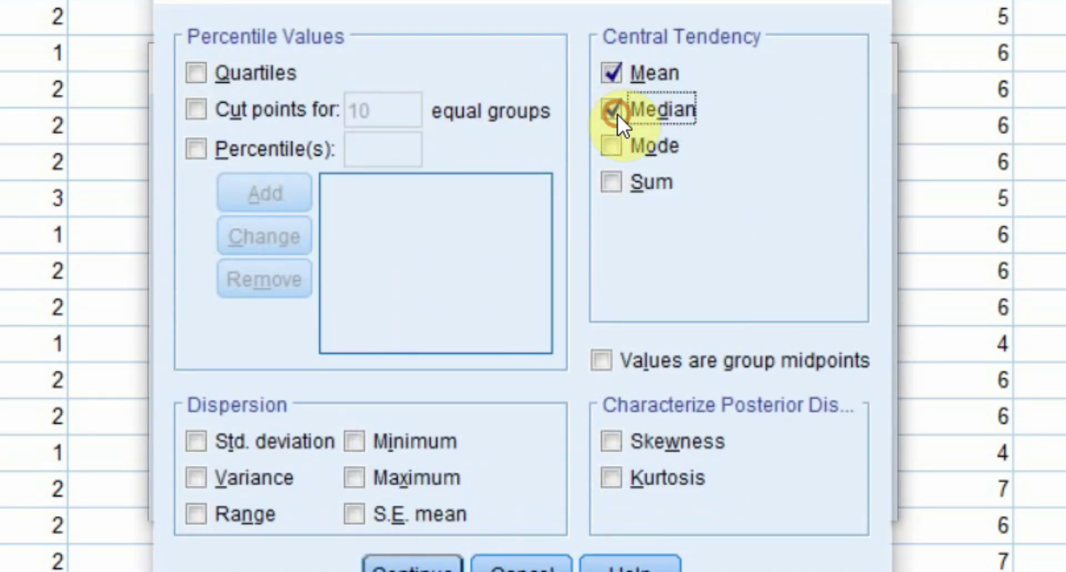
{"action": "left_click", "coordinate": [617, 144]}
{"action": "left_click", "coordinate": [416, 440]}
{"action": "left_click", "coordinate": [415, 475]}
{"action": "left_click", "coordinate": [231, 435]}
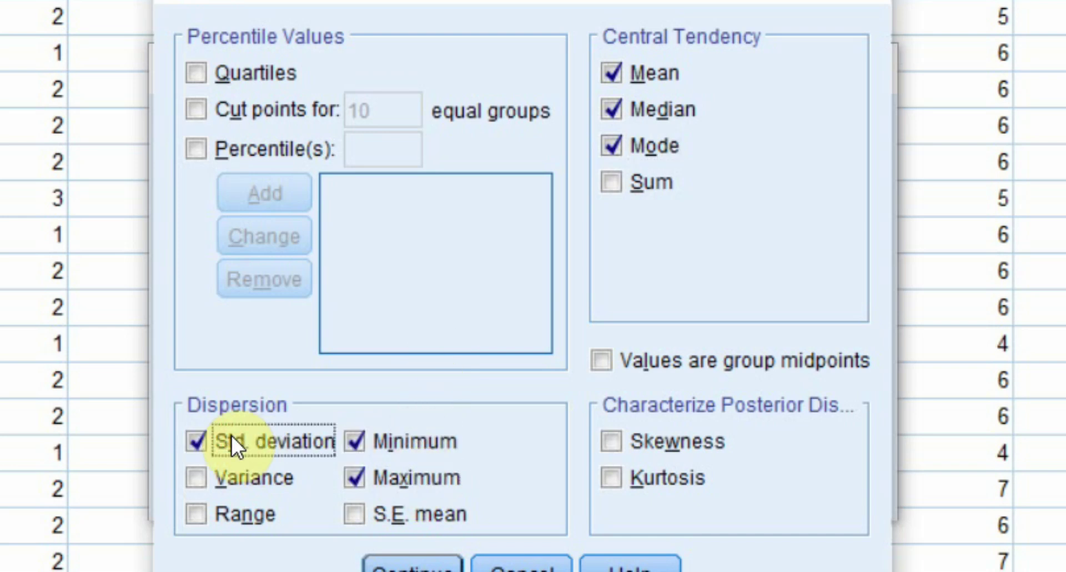
{"action": "left_click", "coordinate": [418, 546]}
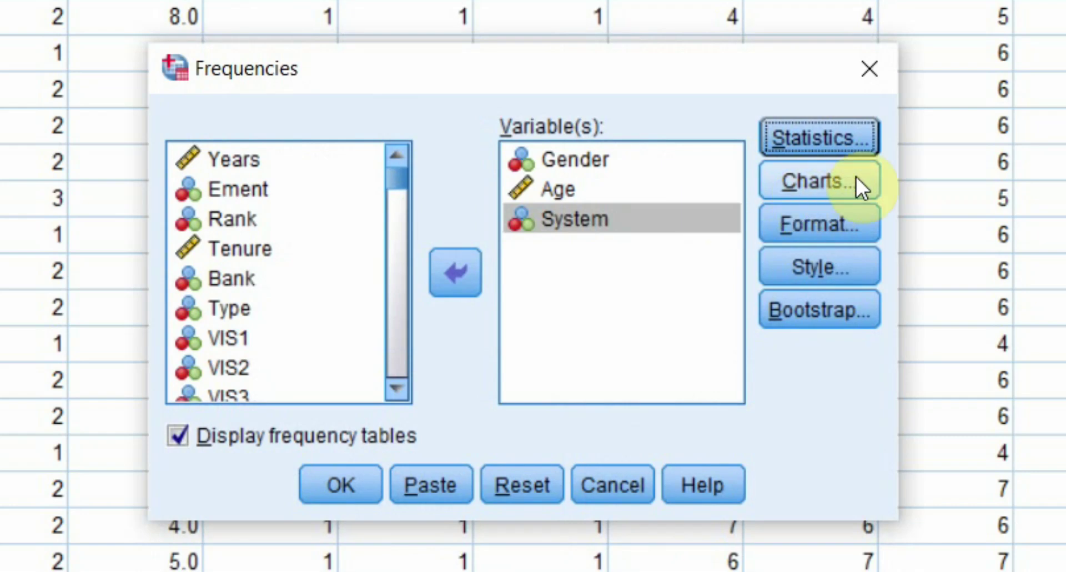
{"action": "left_click", "coordinate": [863, 176]}
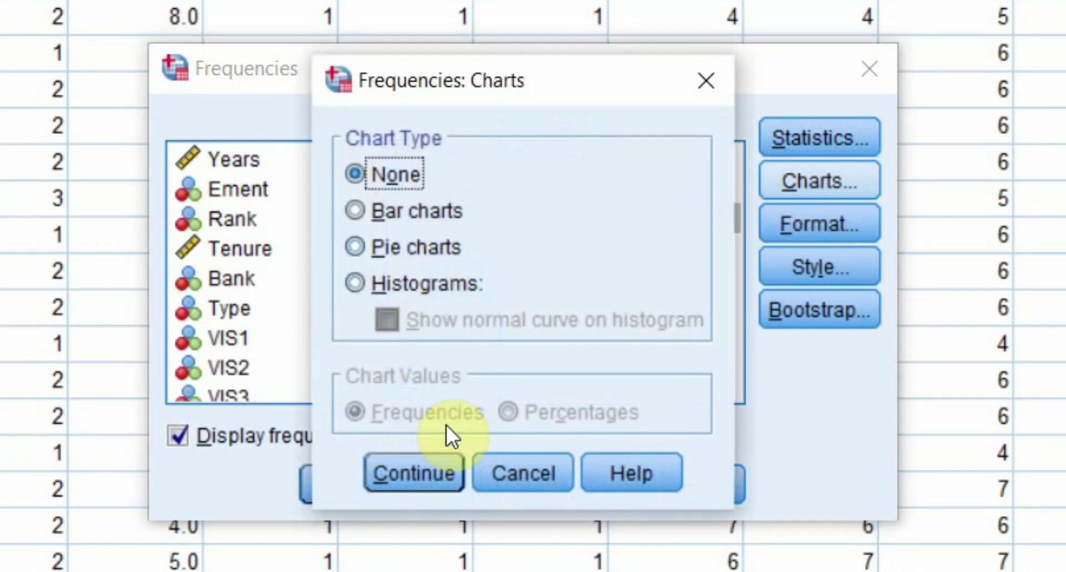
{"action": "left_click", "coordinate": [493, 463]}
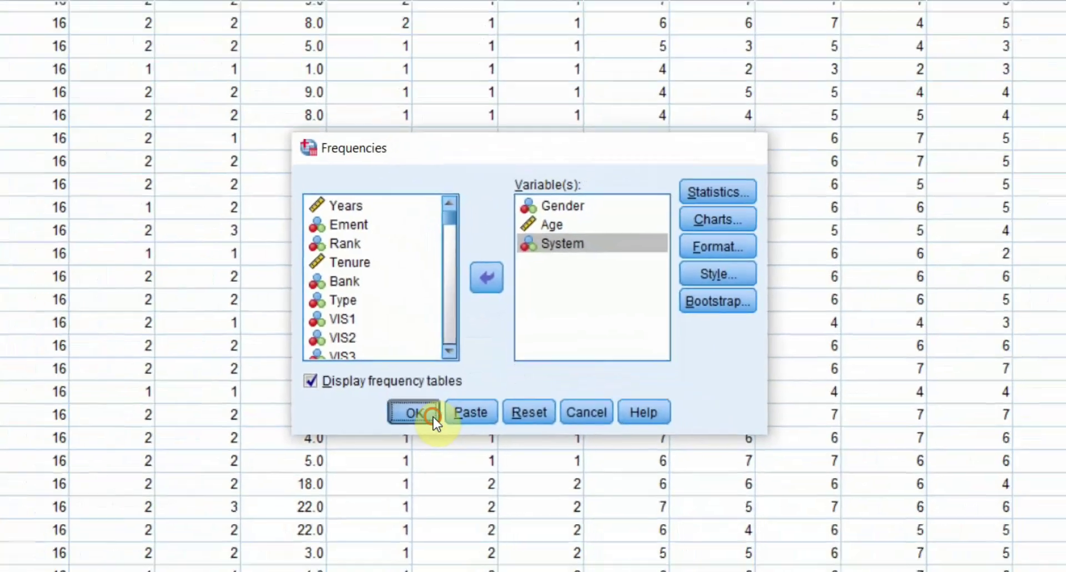
Run Frequencies and highlight the Gender mode and the Age mean 33.59 in the Statistics table
{"action": "left_click", "coordinate": [341, 484]}
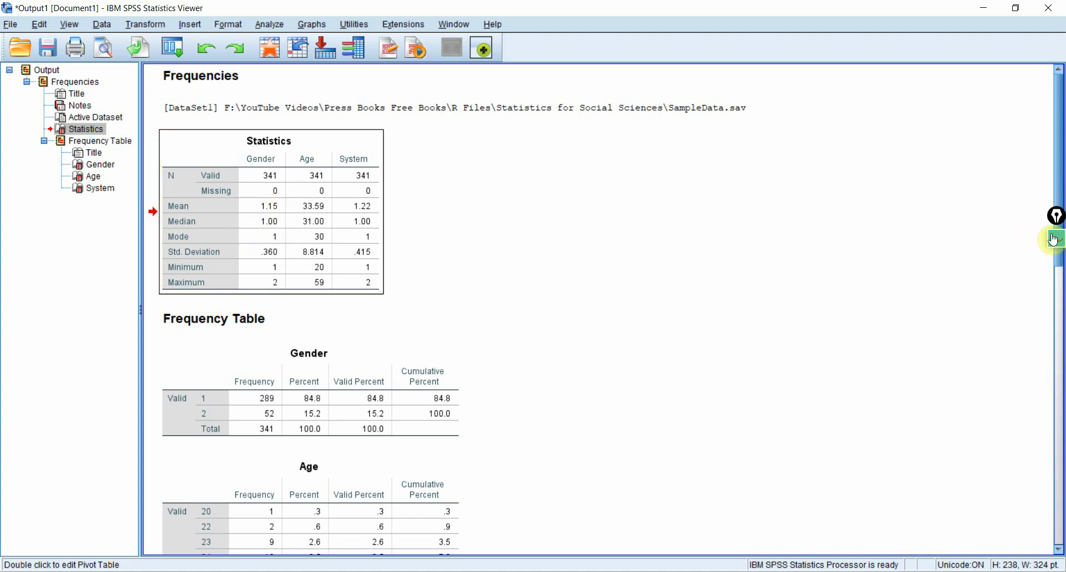
{"action": "left_click", "coordinate": [1055, 240]}
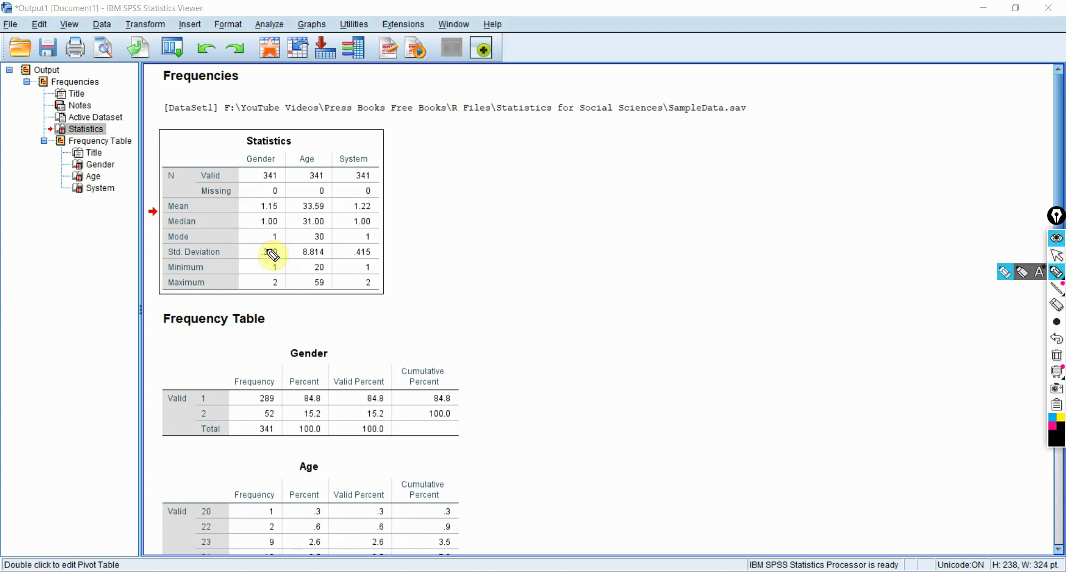
{"action": "left_click_drag", "start_coordinate": [265, 242], "coordinate": [279, 242]}
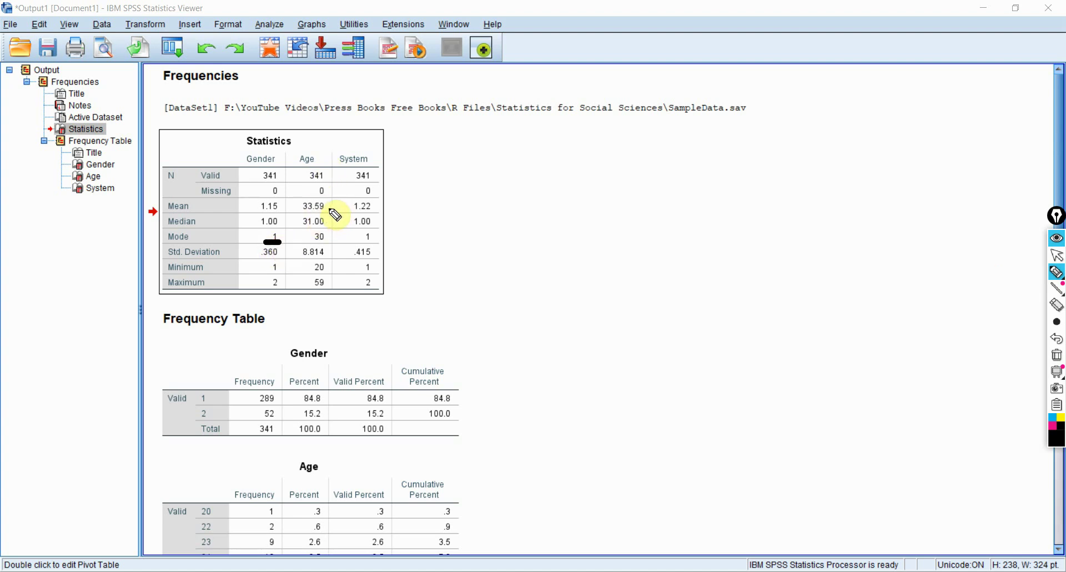
{"action": "left_click_drag", "start_coordinate": [303, 211], "coordinate": [333, 212]}
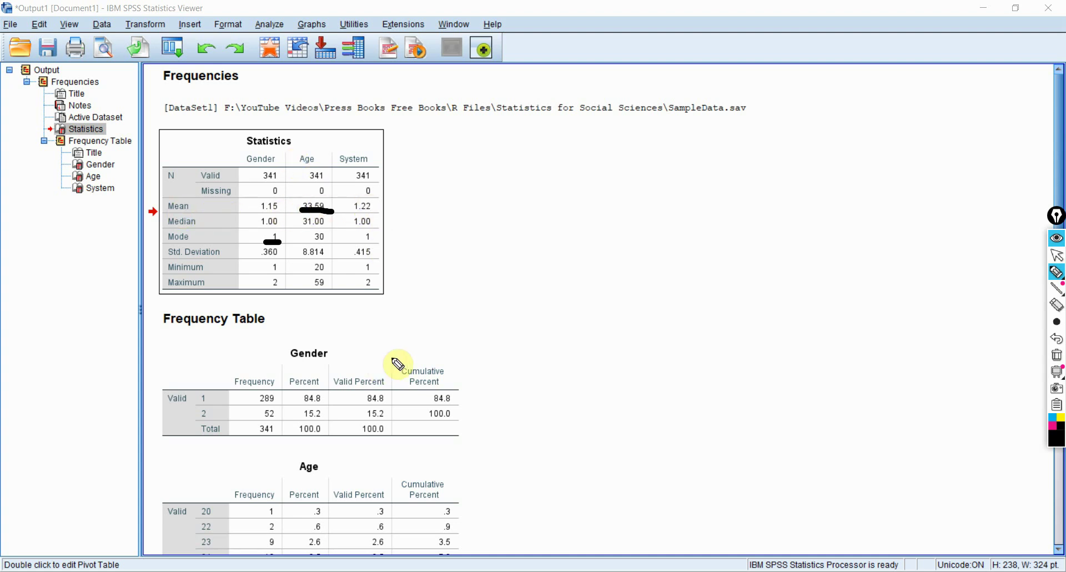
{"action": "left_click", "coordinate": [1057, 255]}
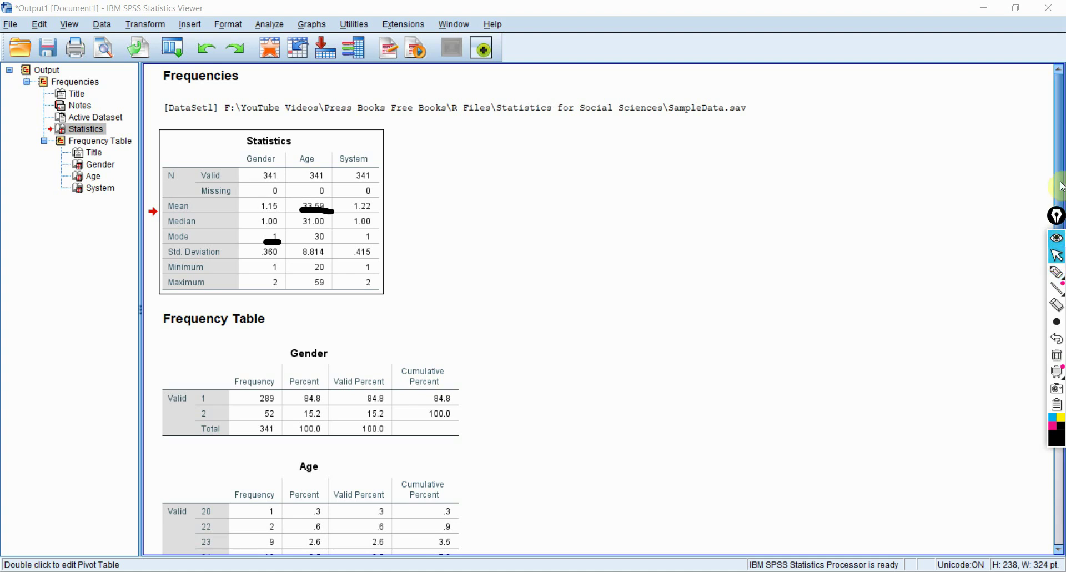
{"action": "scroll", "coordinate": [1056, 178], "scroll_direction": "down", "scroll_amount": 10}
{"action": "scroll", "coordinate": [710, 489], "scroll_direction": "up", "scroll_amount": 12}
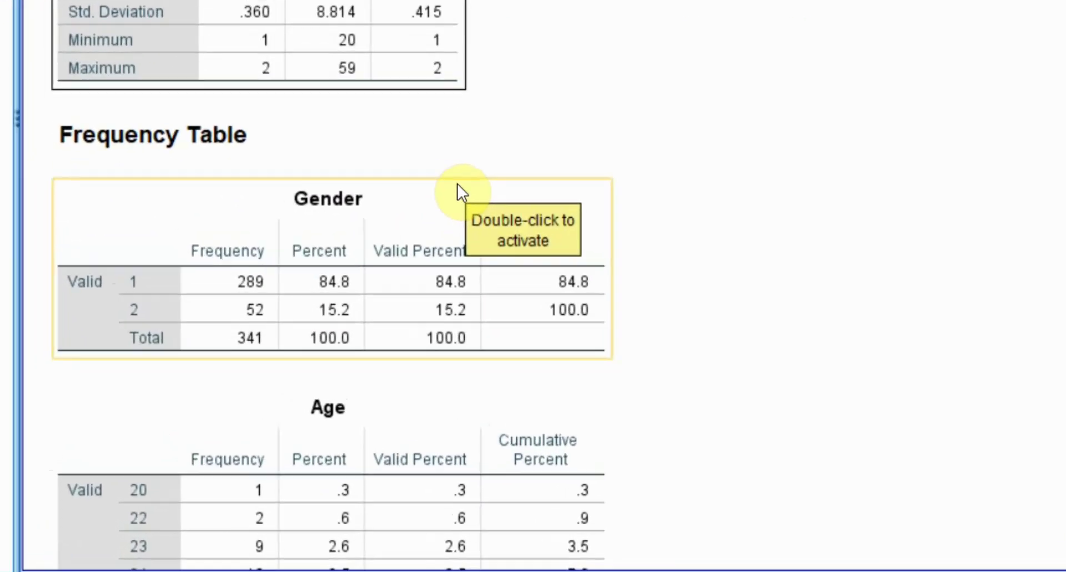
Review the Gender, System and Age frequency tables, ending with the Age table selected
{"action": "left_click", "coordinate": [459, 186]}
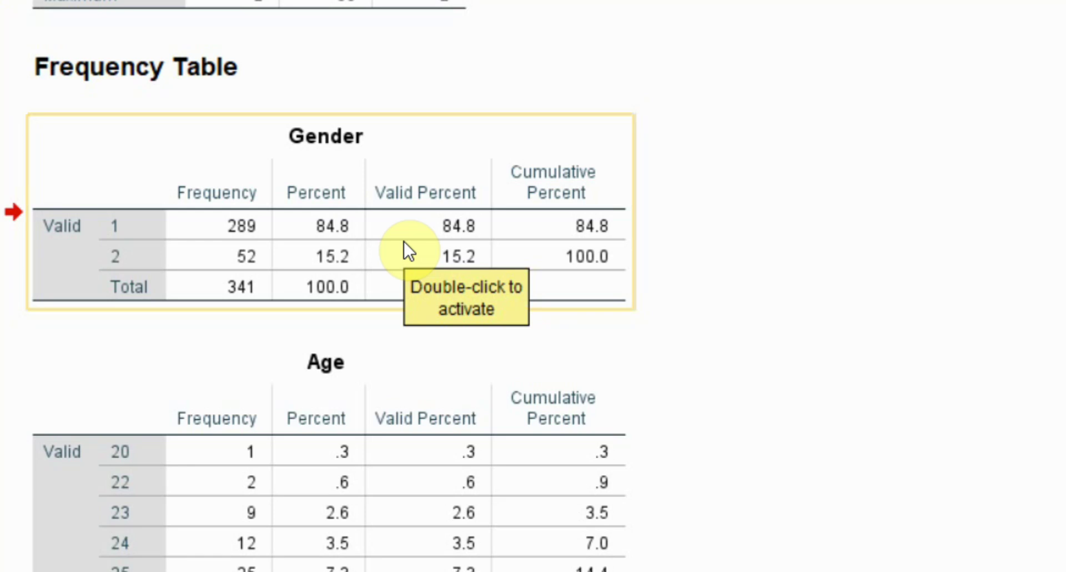
{"action": "scroll", "coordinate": [404, 241], "scroll_direction": "down", "scroll_amount": 5}
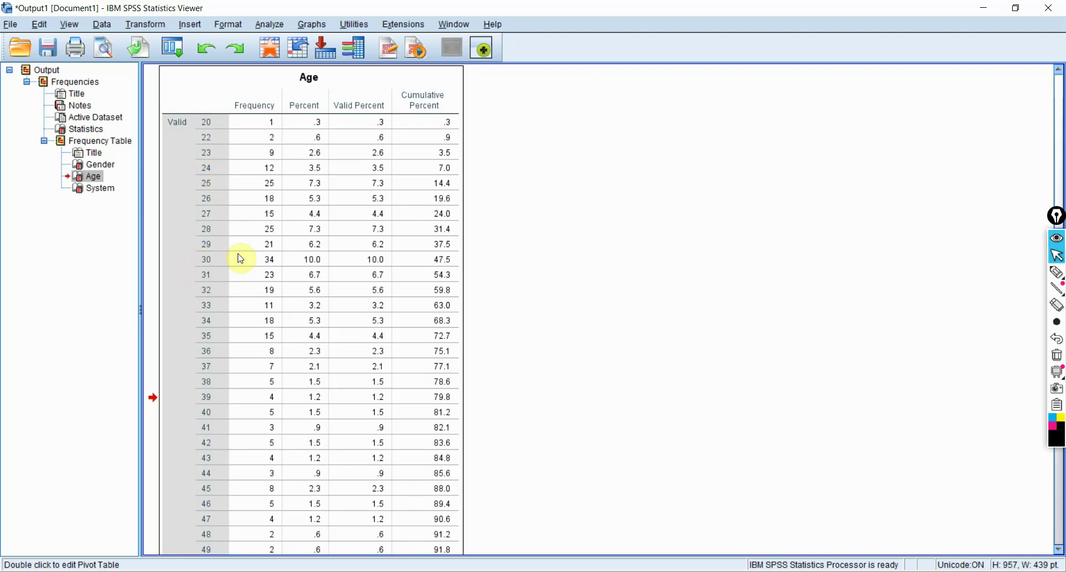
{"action": "left_click", "coordinate": [1059, 240]}
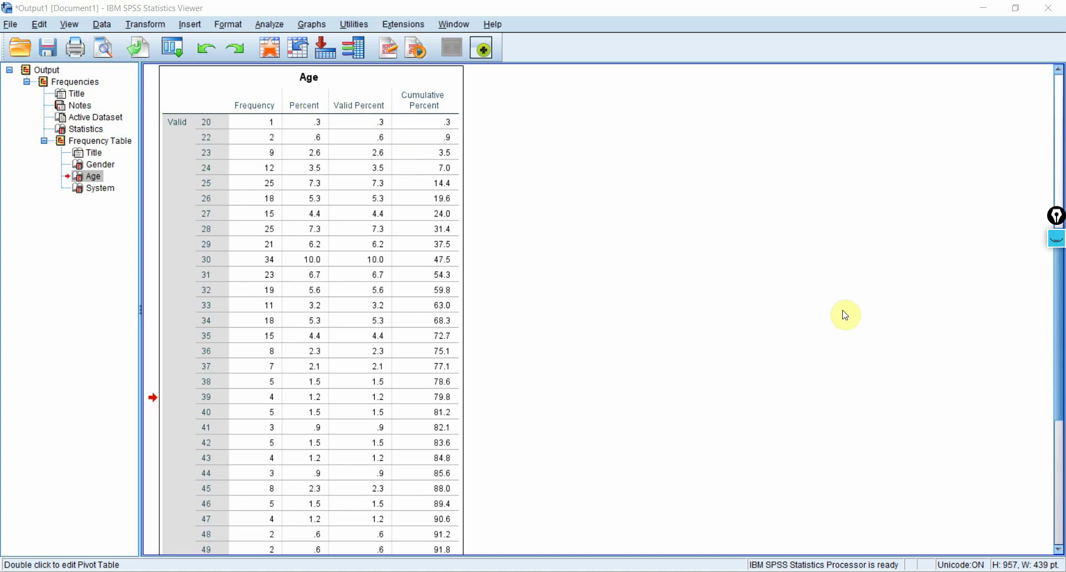
{"action": "left_click_drag", "start_coordinate": [1056, 348], "coordinate": [1053, 506]}
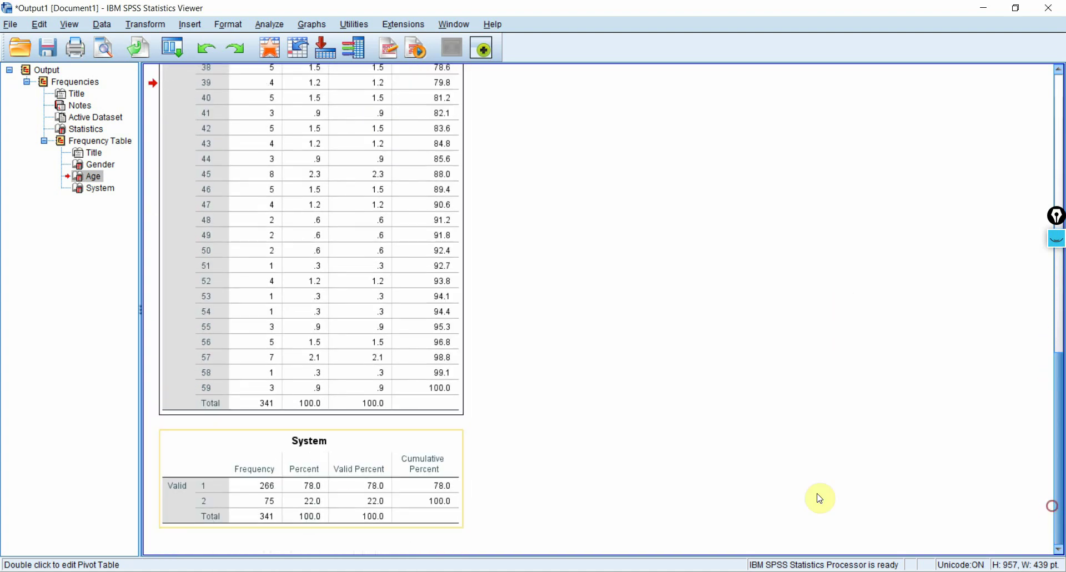
{"action": "left_click", "coordinate": [319, 443]}
{"action": "left_click_drag", "start_coordinate": [1060, 404], "coordinate": [1057, 215]}
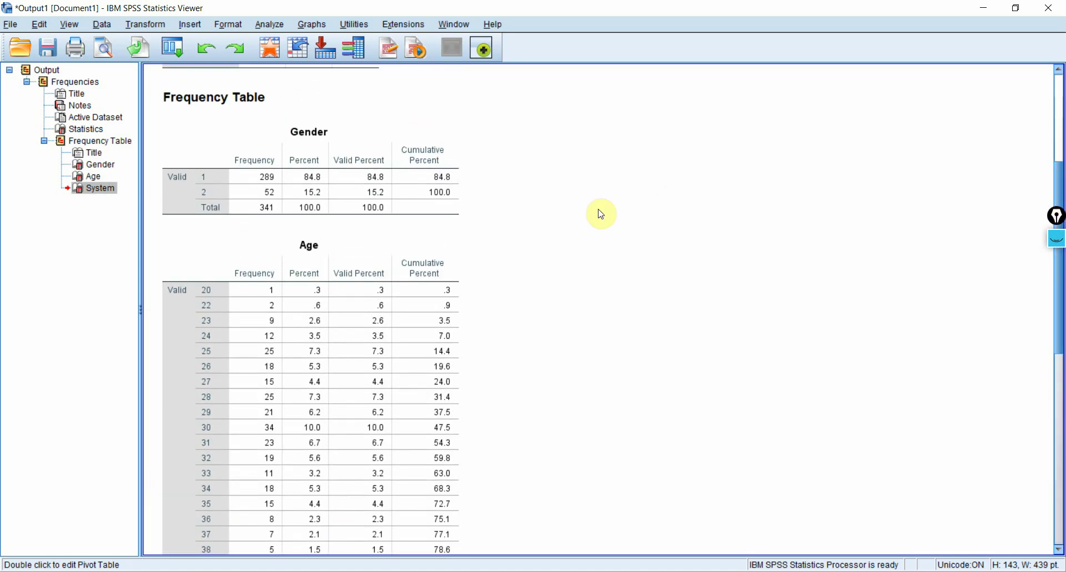
{"action": "left_click", "coordinate": [393, 241]}
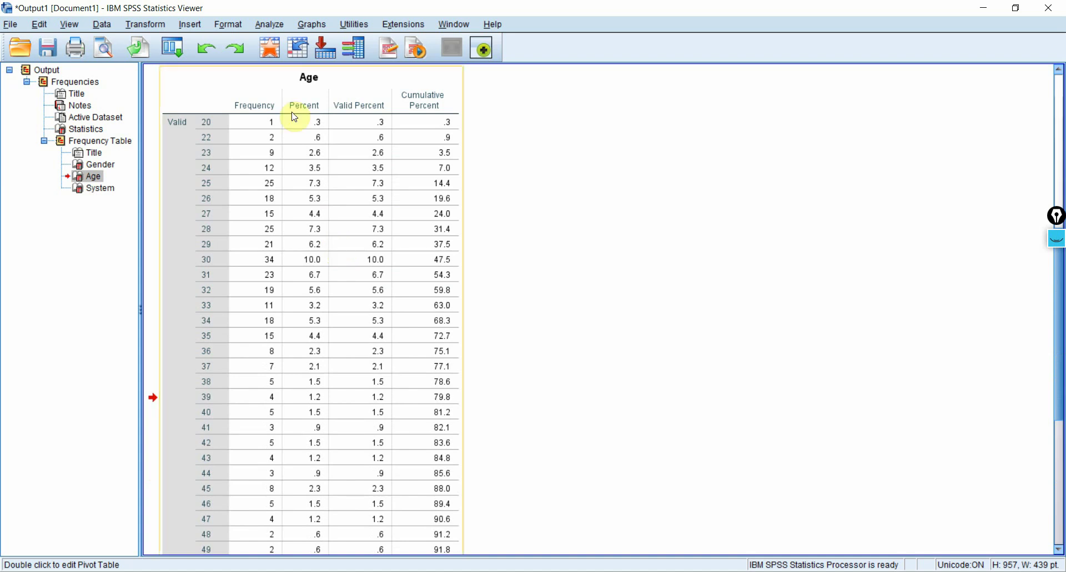
Open Analyze > Descriptive Statistics > Descriptives and add Age as a variable
{"action": "left_click", "coordinate": [284, 25]}
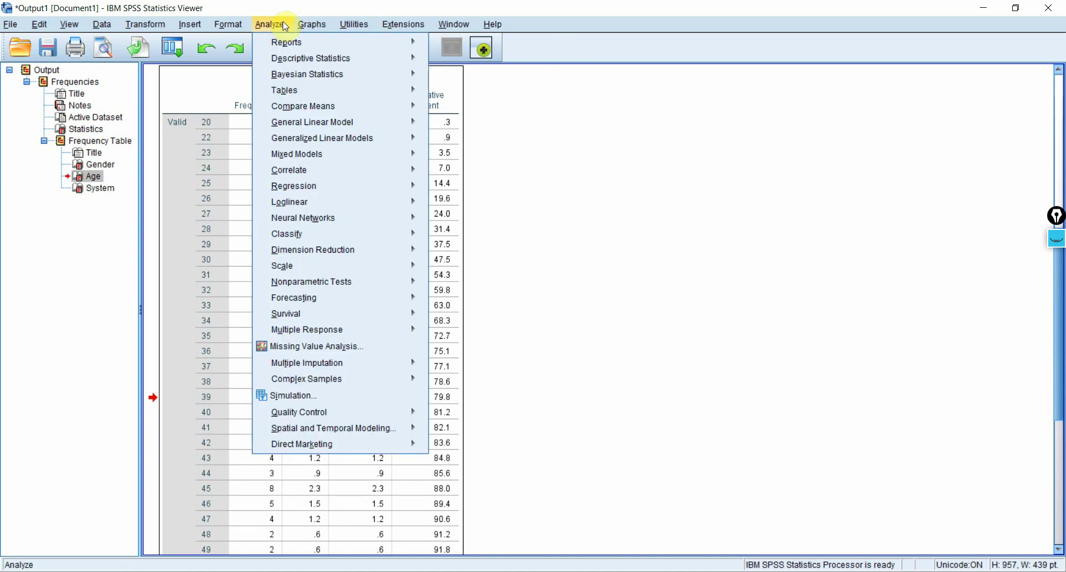
{"action": "mouse_move", "coordinate": [313, 56]}
{"action": "left_click", "coordinate": [467, 79]}
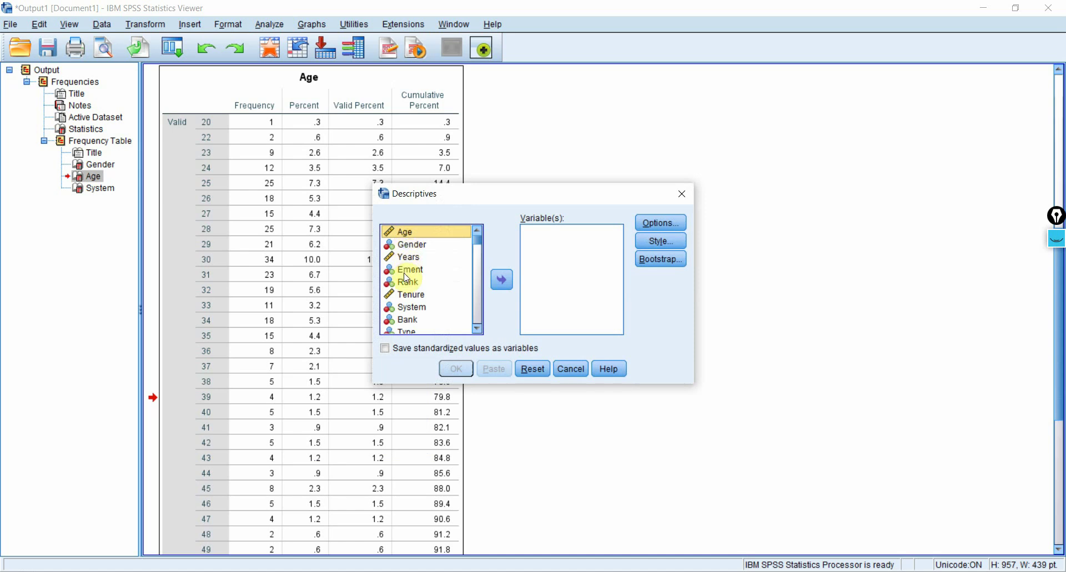
{"action": "left_click", "coordinate": [503, 281]}
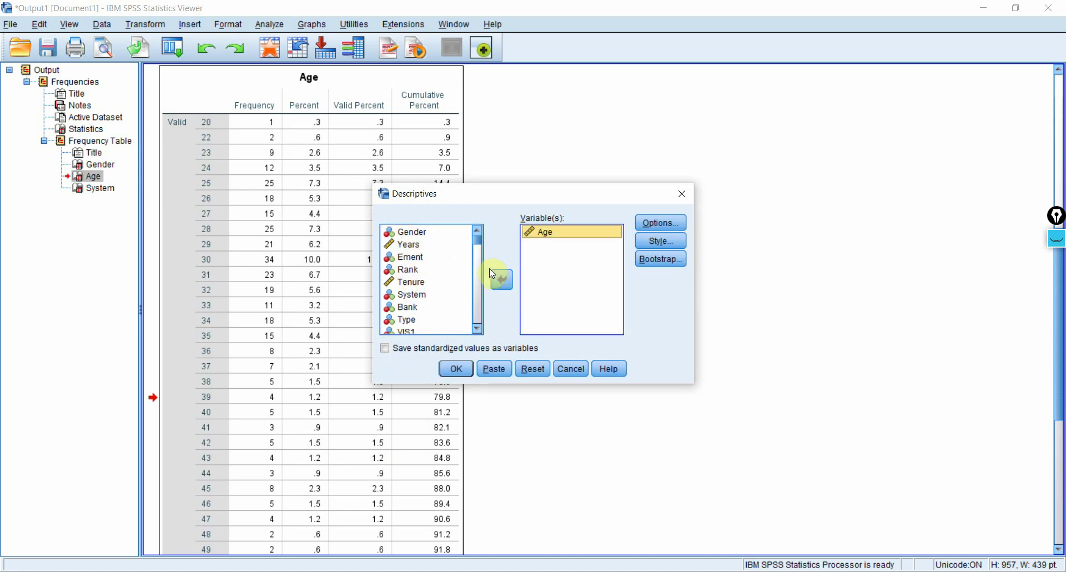
Find VIS1 among the VIS variables and add it to the Descriptives variable list
{"action": "left_click", "coordinate": [479, 330]}
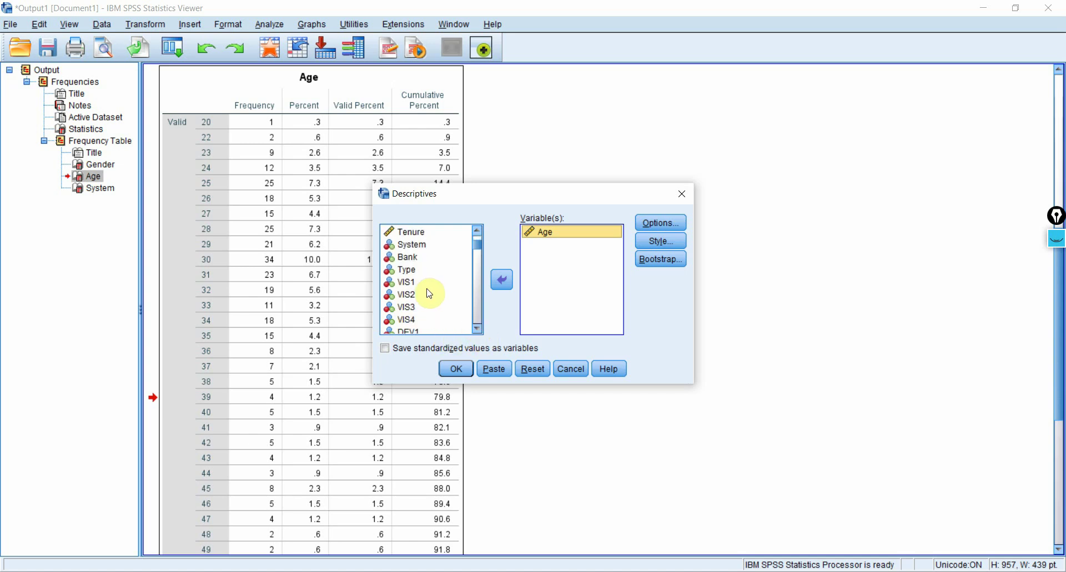
{"action": "left_click", "coordinate": [428, 293]}
{"action": "left_click", "coordinate": [406, 285]}
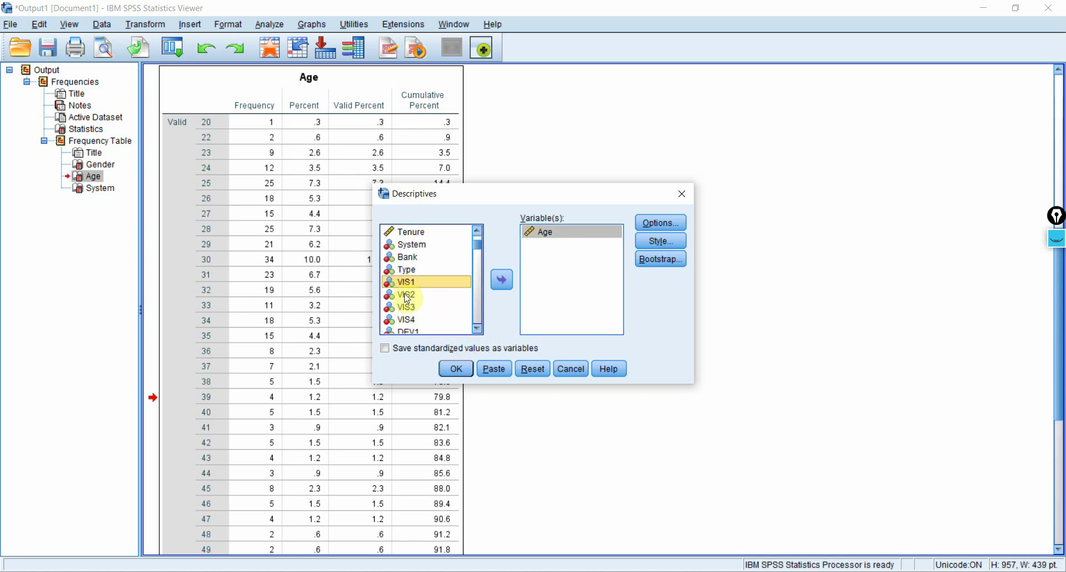
{"action": "left_click", "coordinate": [408, 296]}
{"action": "left_click", "coordinate": [407, 307]}
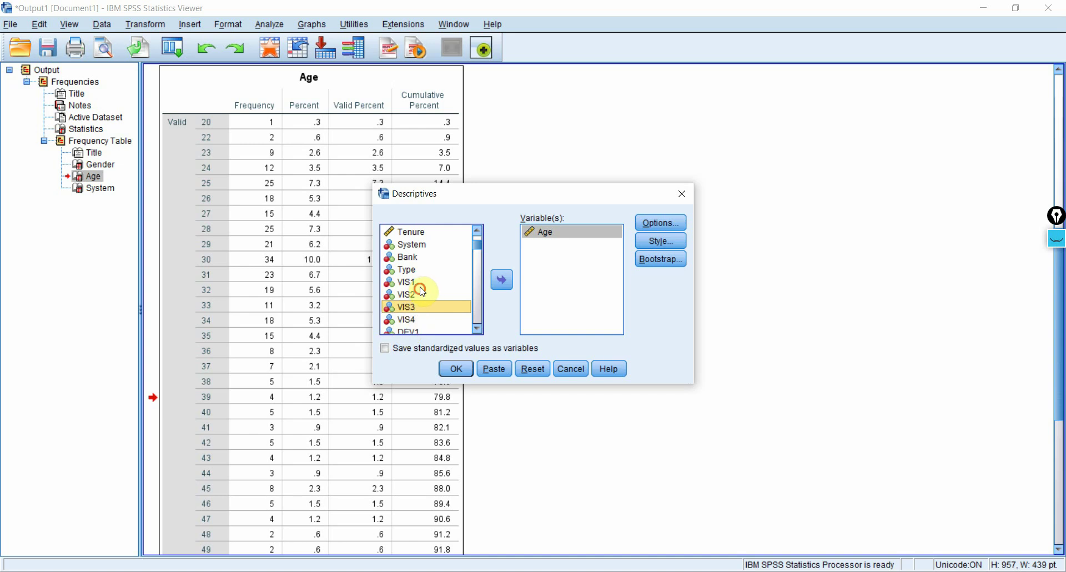
{"action": "left_click", "coordinate": [422, 291]}
{"action": "left_click", "coordinate": [426, 282]}
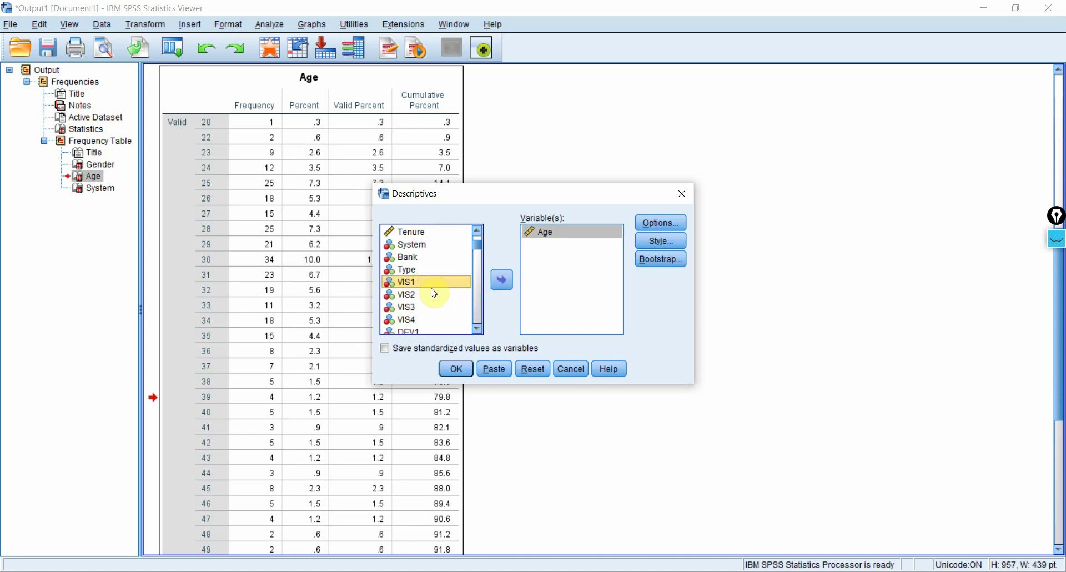
{"action": "left_click", "coordinate": [503, 280]}
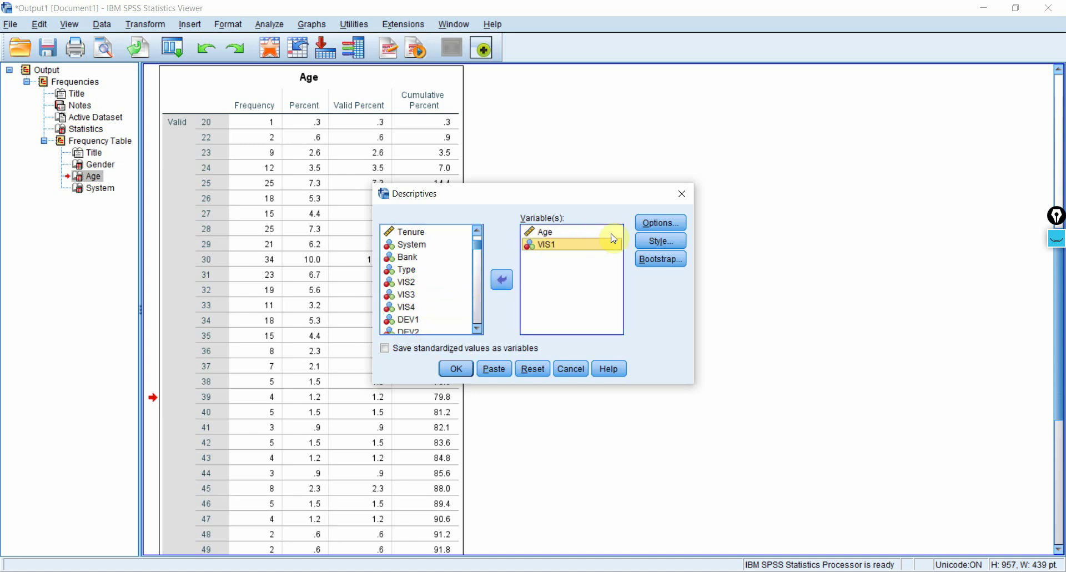
{"action": "left_click", "coordinate": [661, 222]}
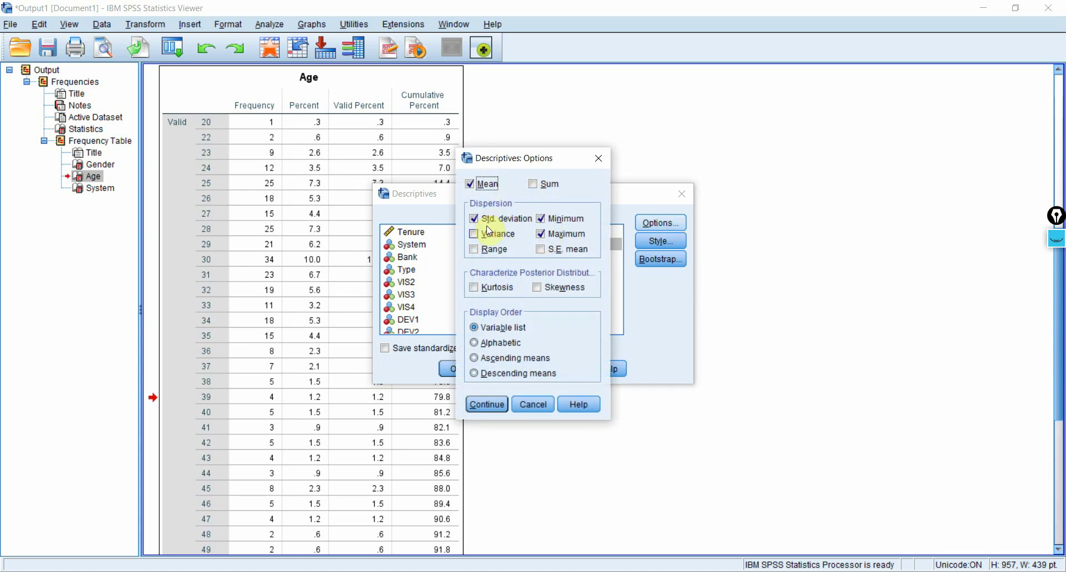
Add Range to the descriptives, giving Age range 39 and VIS1 range 6
{"action": "left_click", "coordinate": [474, 251]}
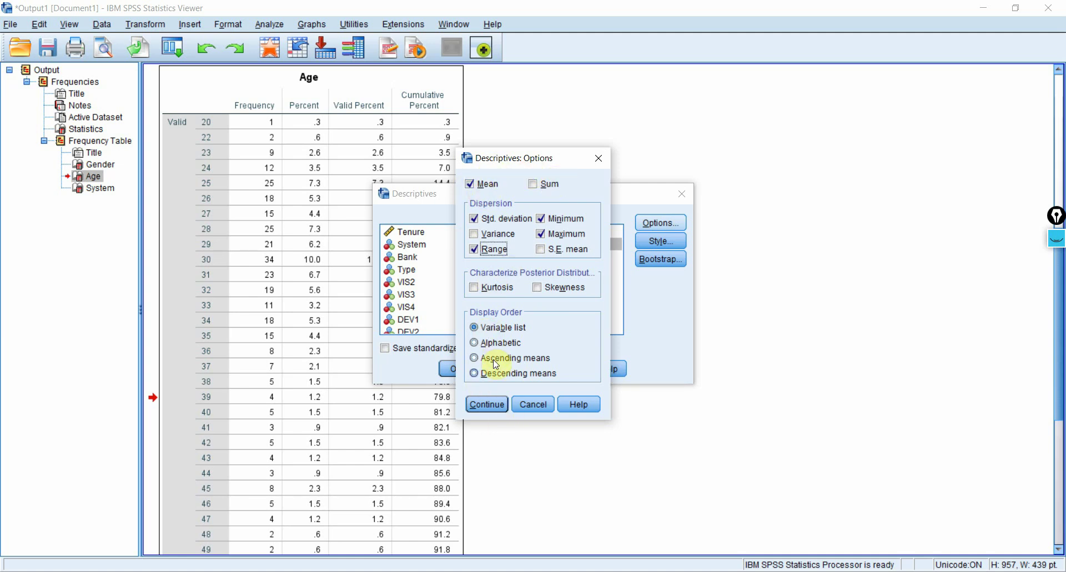
{"action": "left_click", "coordinate": [488, 403]}
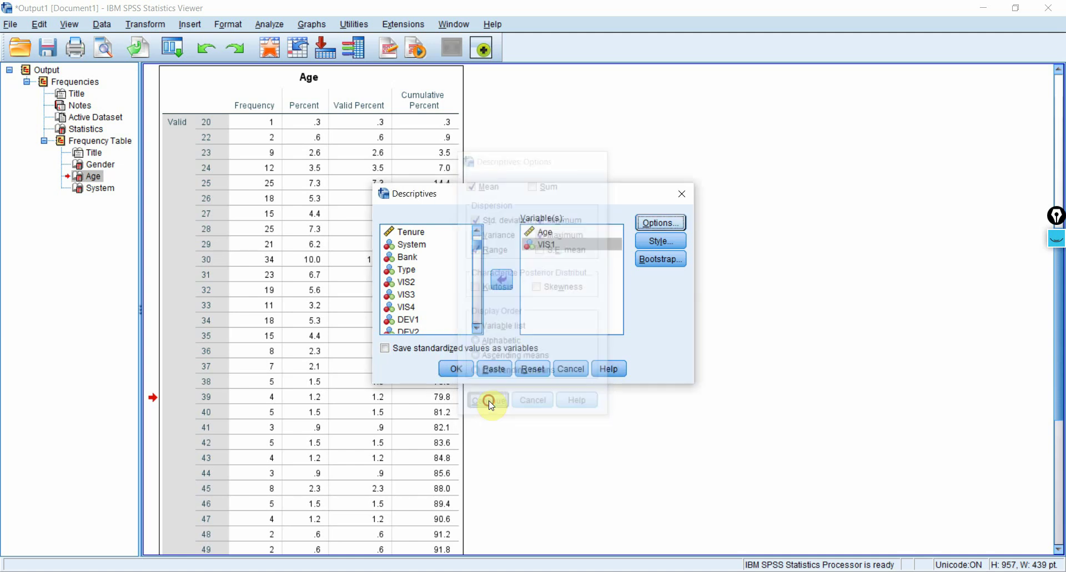
{"action": "left_click", "coordinate": [457, 370]}
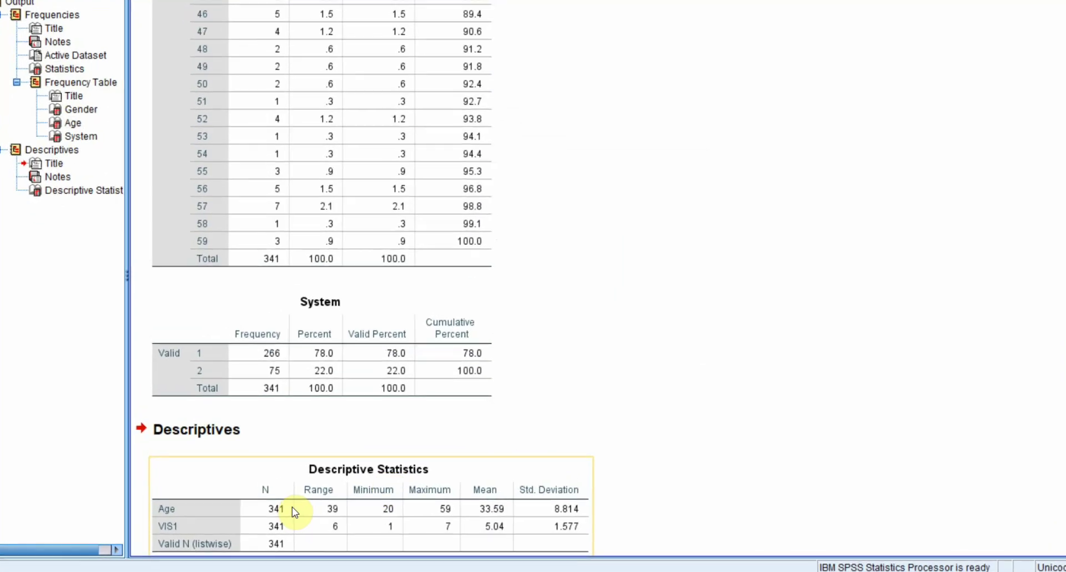
{"action": "left_click", "coordinate": [185, 509]}
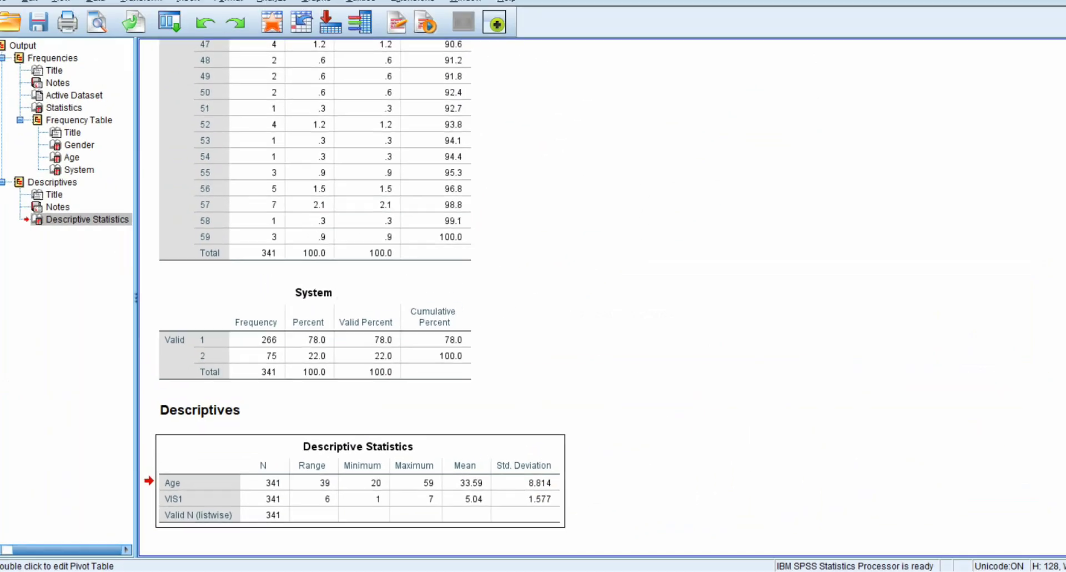
{"action": "scroll", "coordinate": [1062, 408], "scroll_direction": "up", "scroll_amount": 3}
{"action": "left_click_drag", "start_coordinate": [1062, 409], "coordinate": [1061, 150]}
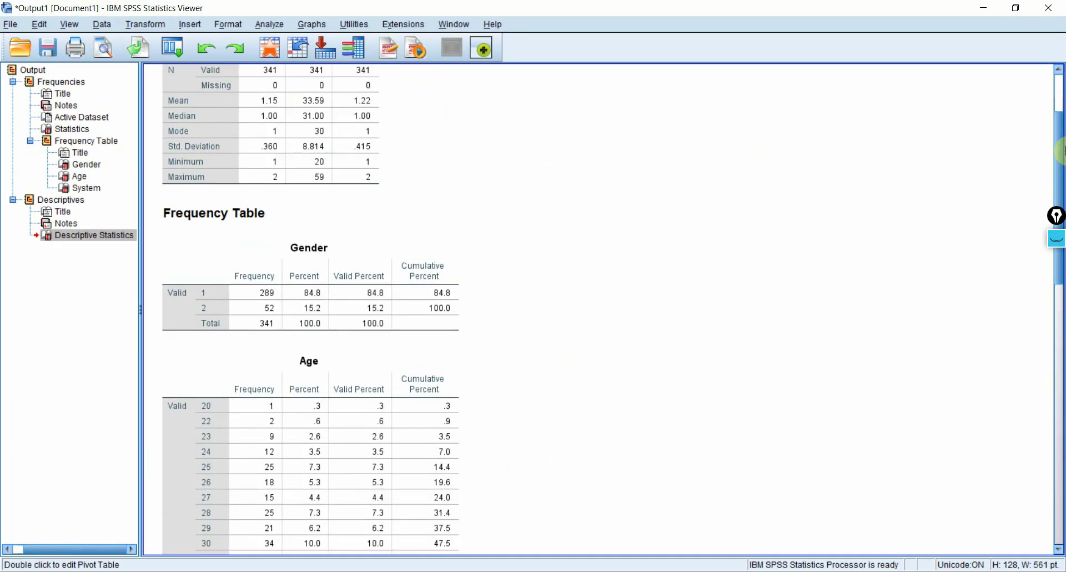